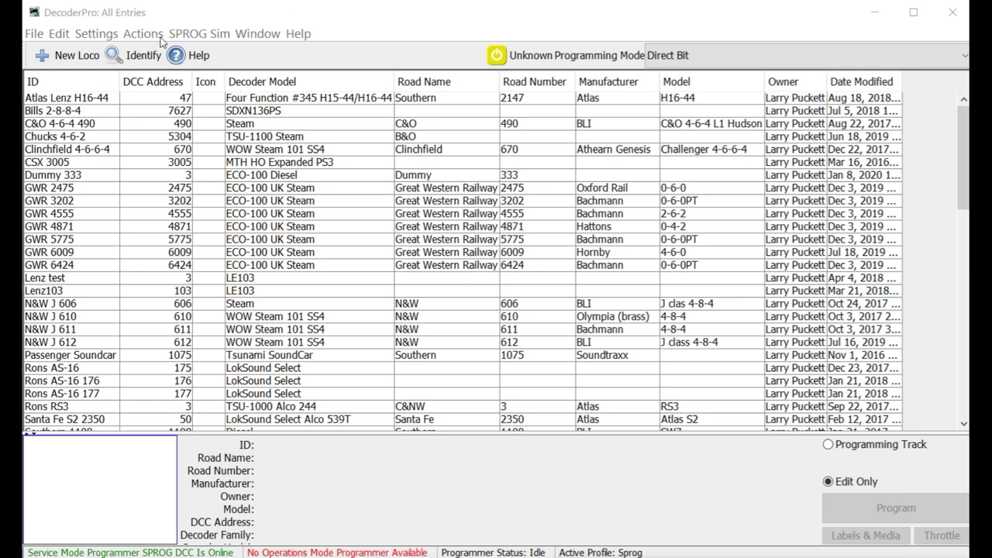
# Configure the connection preferences with SPROG DCC as system manufacturer and SPROG Simulator as system connection.
pyautogui.click(58, 35)
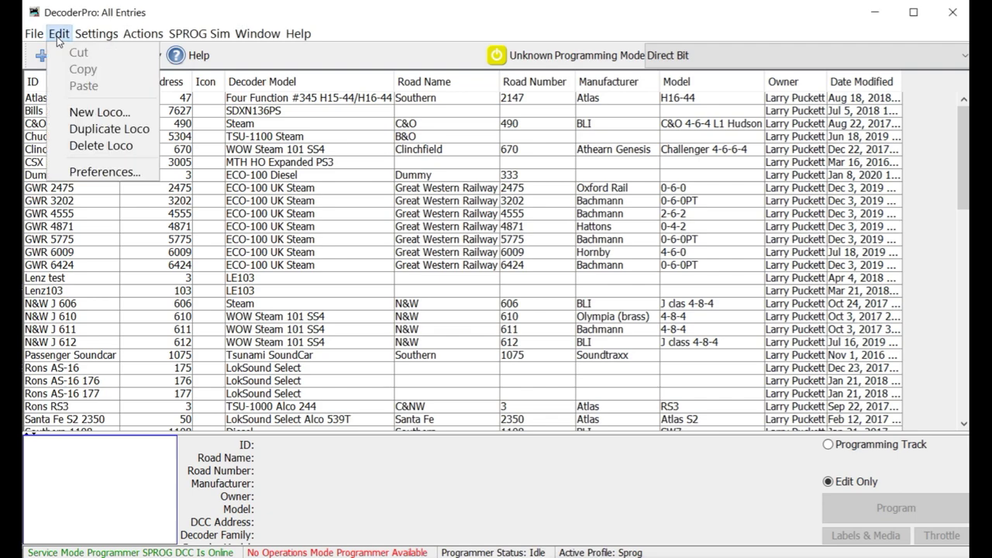
pyautogui.click(92, 172)
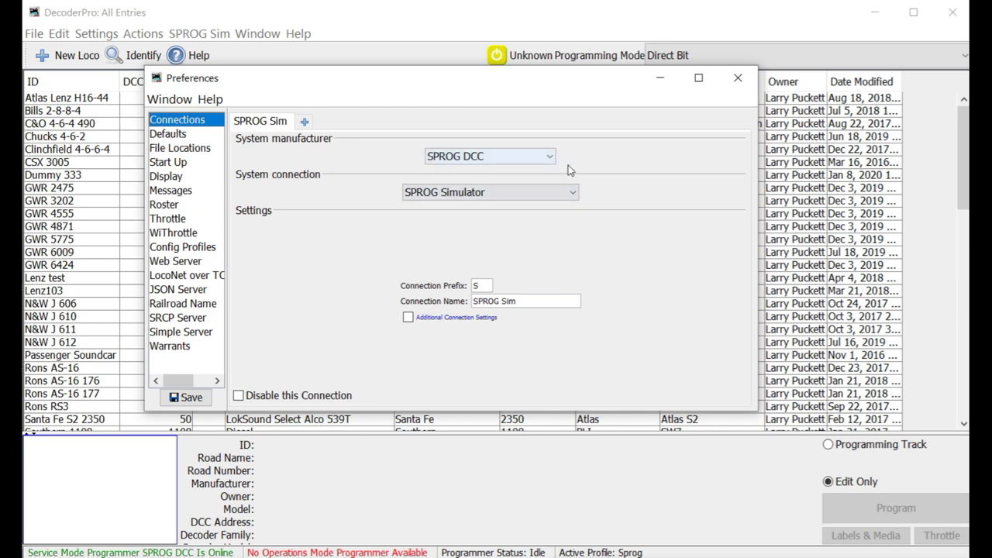
pyautogui.click(552, 156)
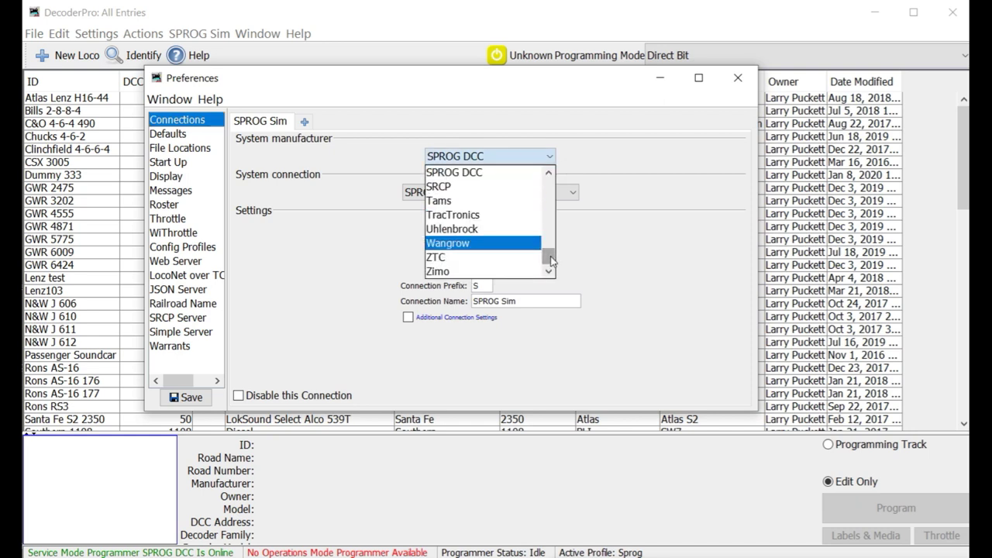
pyautogui.moveTo(548, 257); pyautogui.dragTo(580, 189)
pyautogui.scroll(-8, 489, 225)
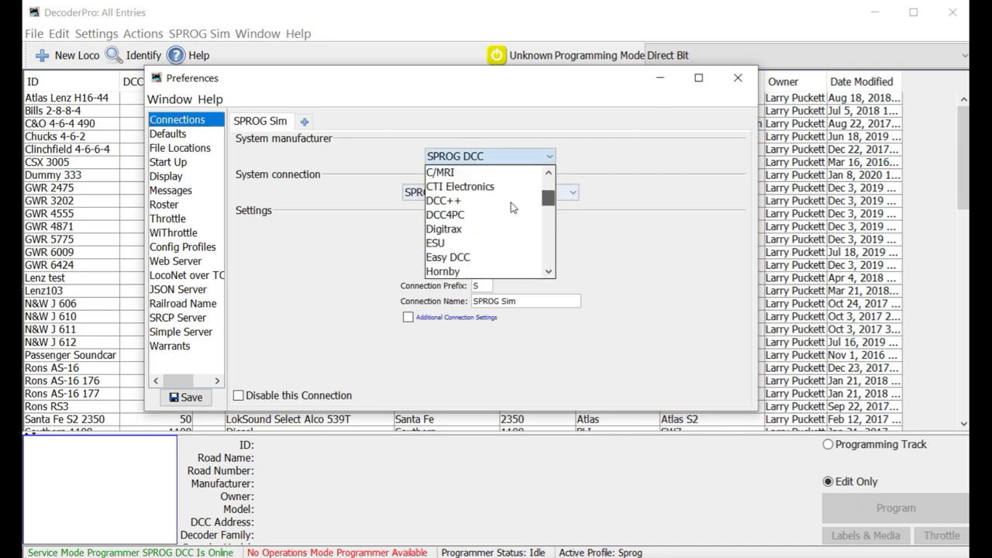
pyautogui.scroll(-2, 468, 246)
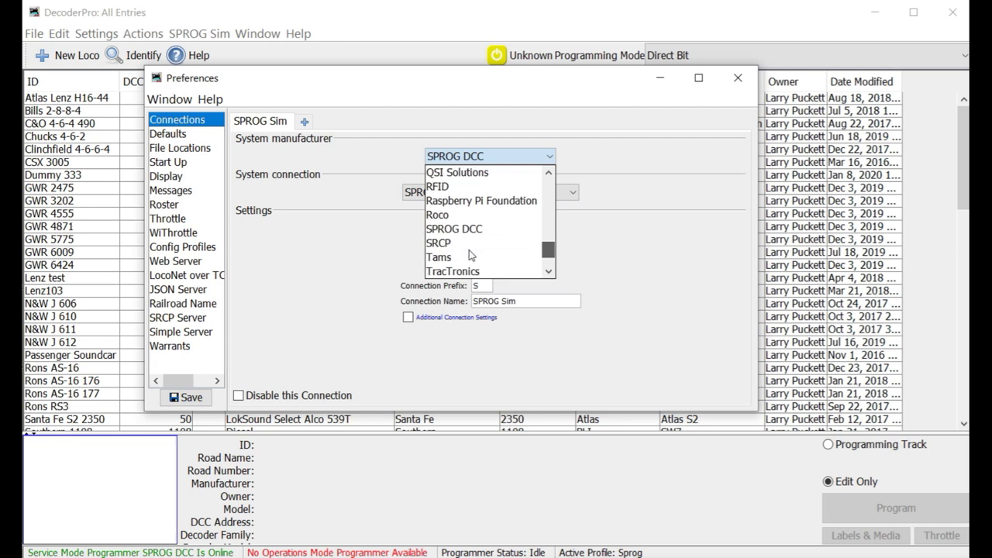
pyautogui.click(438, 232)
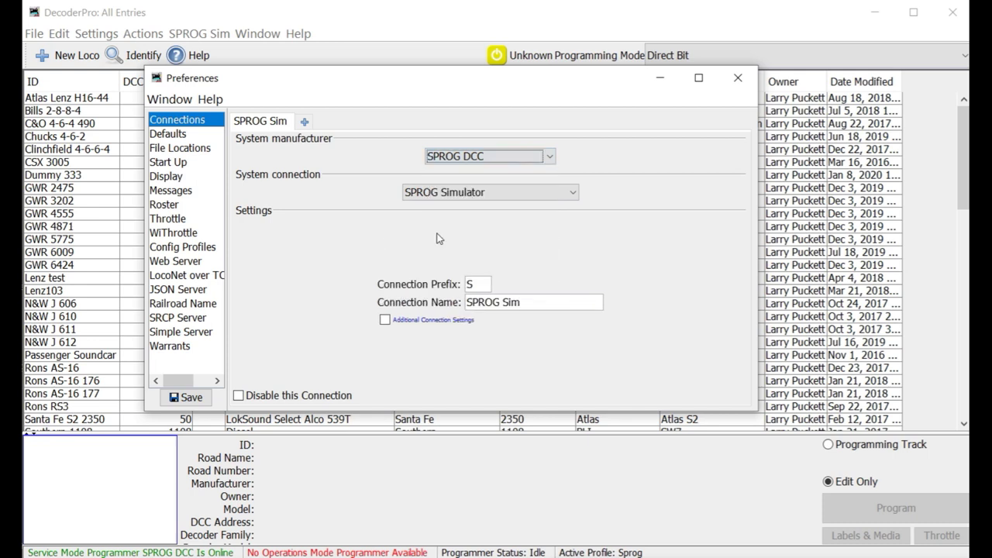
pyautogui.click(571, 193)
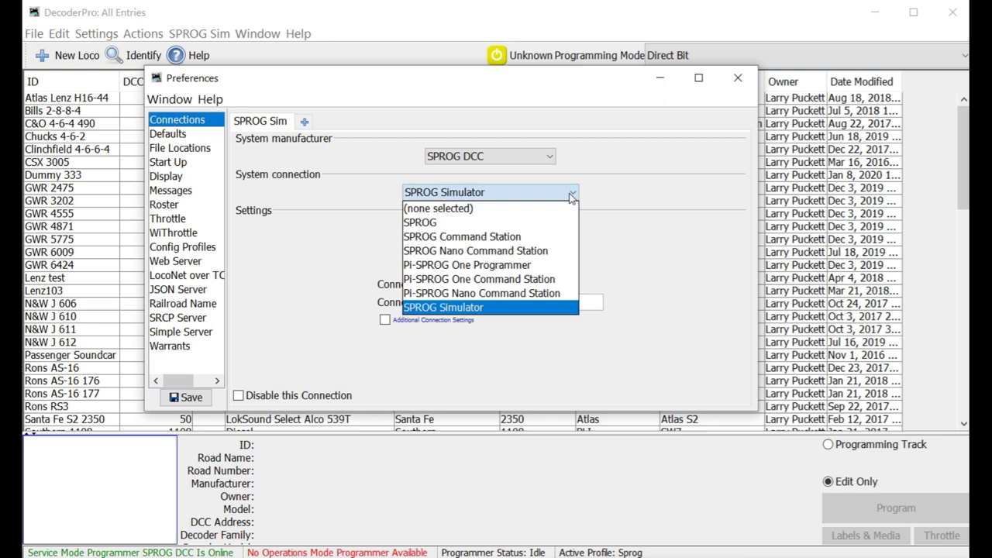
pyautogui.click(496, 308)
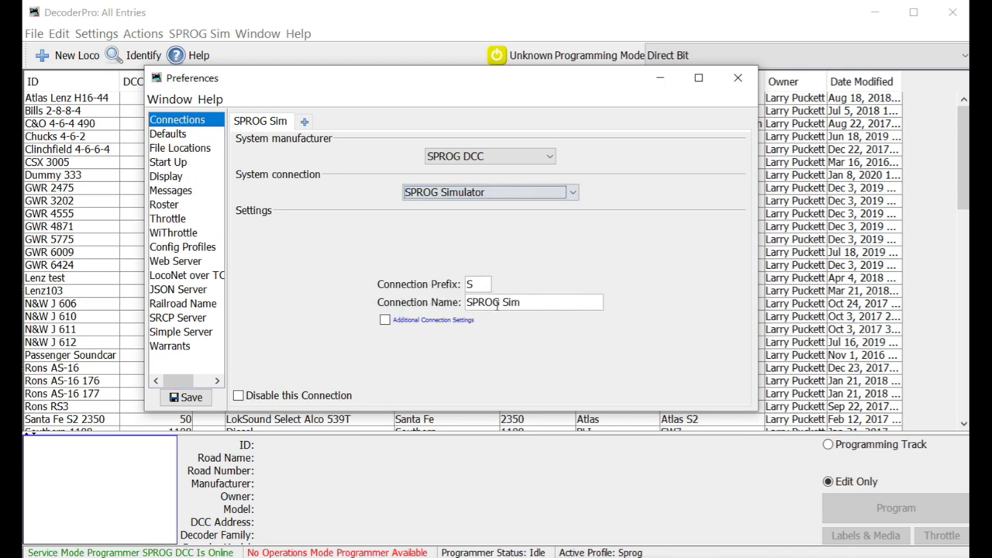
pyautogui.click(546, 158)
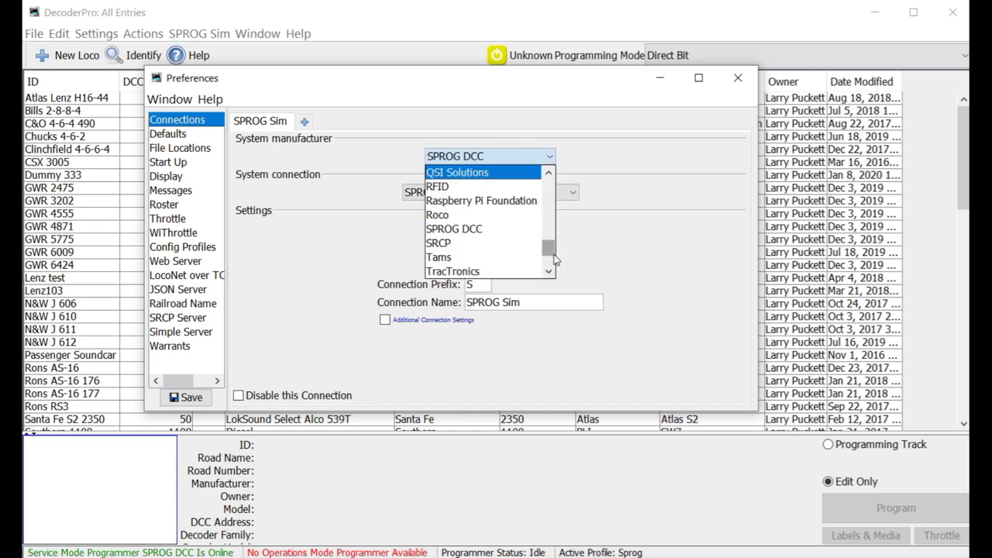
pyautogui.click(479, 237)
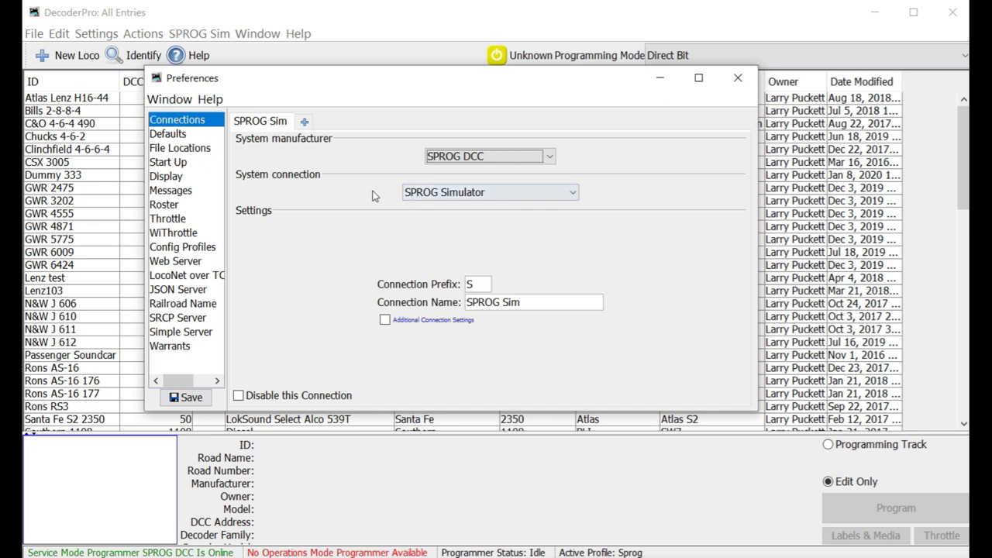
# Make sure Show CV numbers in tool tips is enabled in the roster's programmer preferences.
pyautogui.click(169, 207)
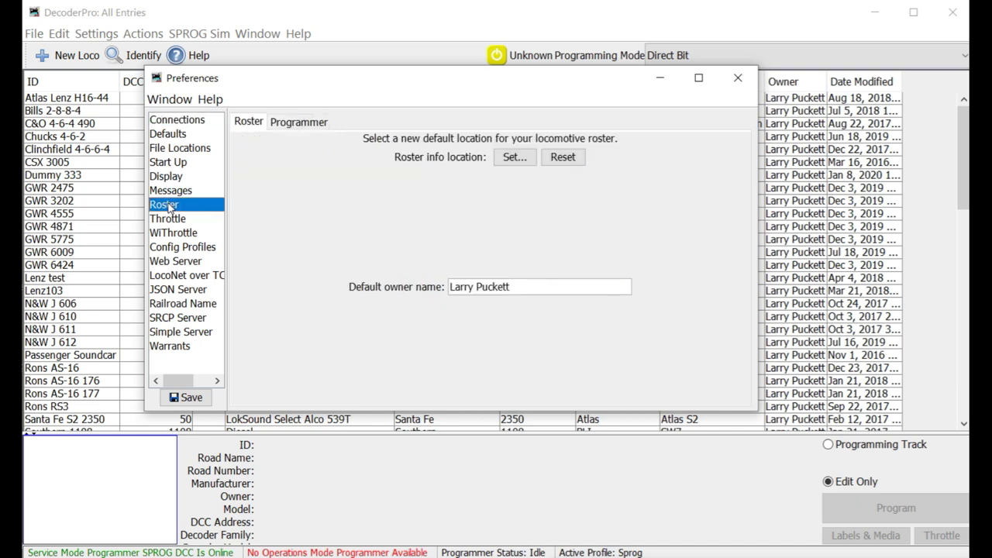
pyautogui.click(284, 124)
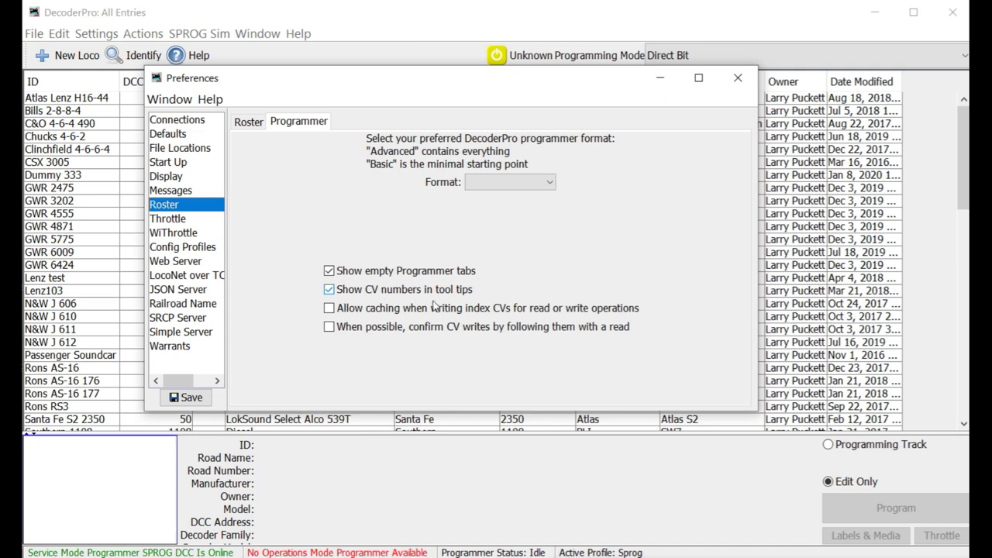
pyautogui.click(329, 291)
pyautogui.click(330, 291)
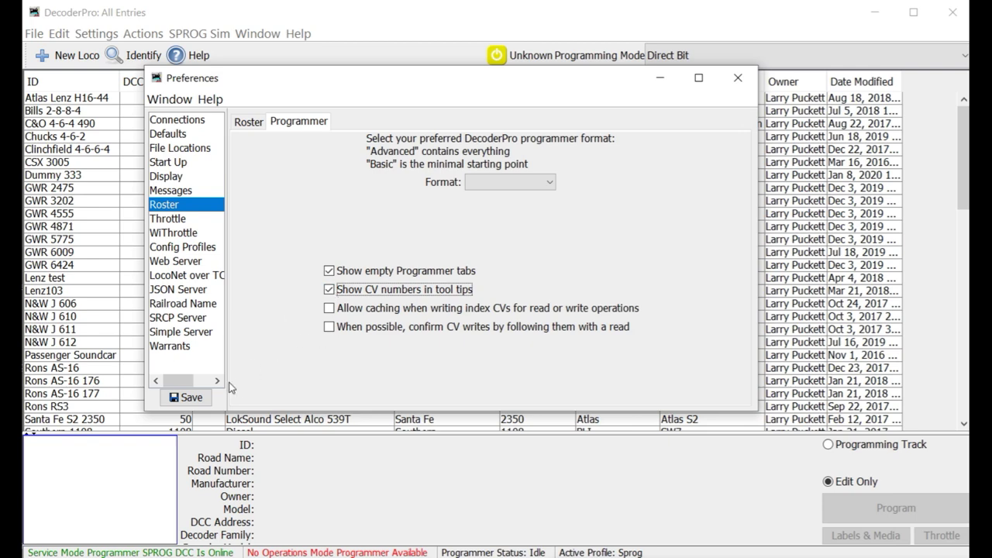
# Save the preferences and restart the program with the Sprog configuration profile.
pyautogui.click(186, 404)
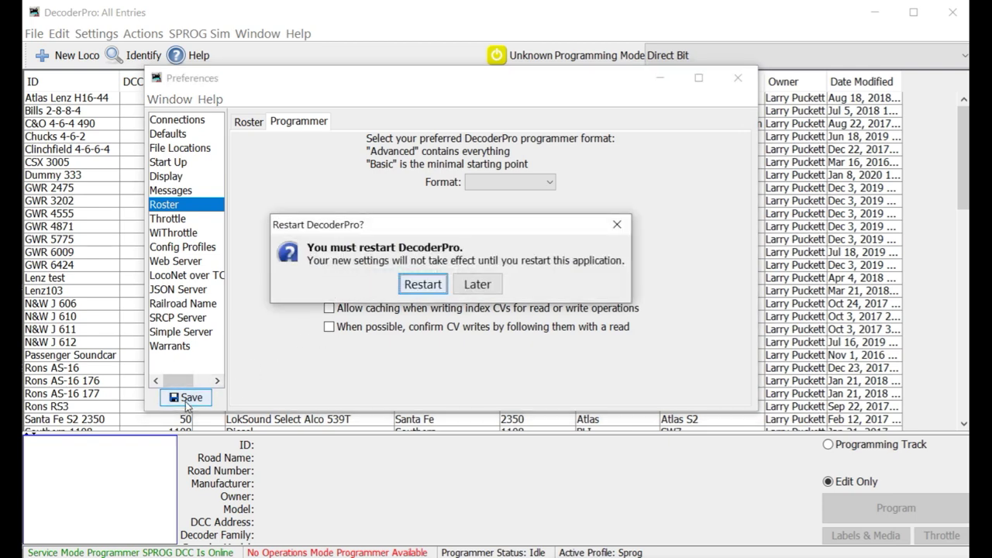
pyautogui.click(423, 285)
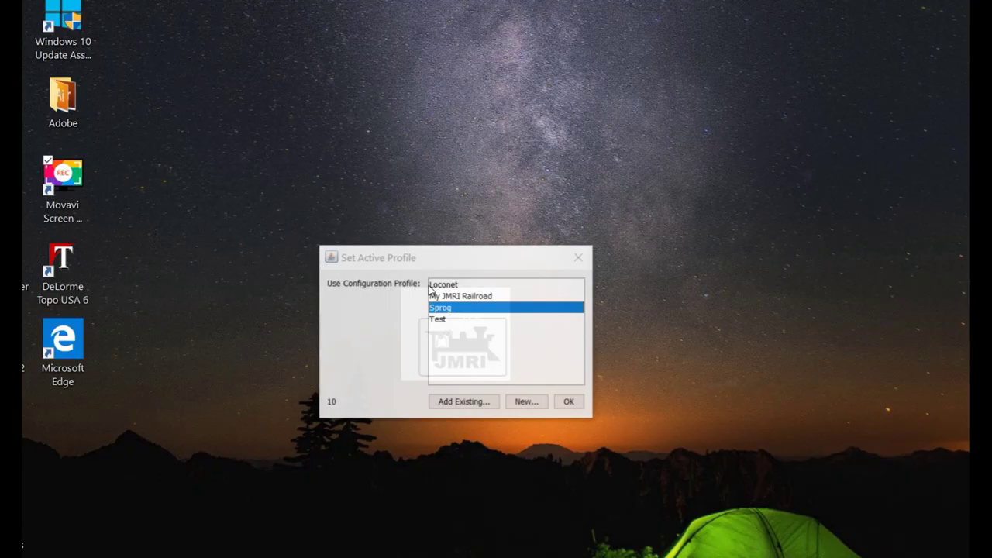
pyautogui.click(568, 404)
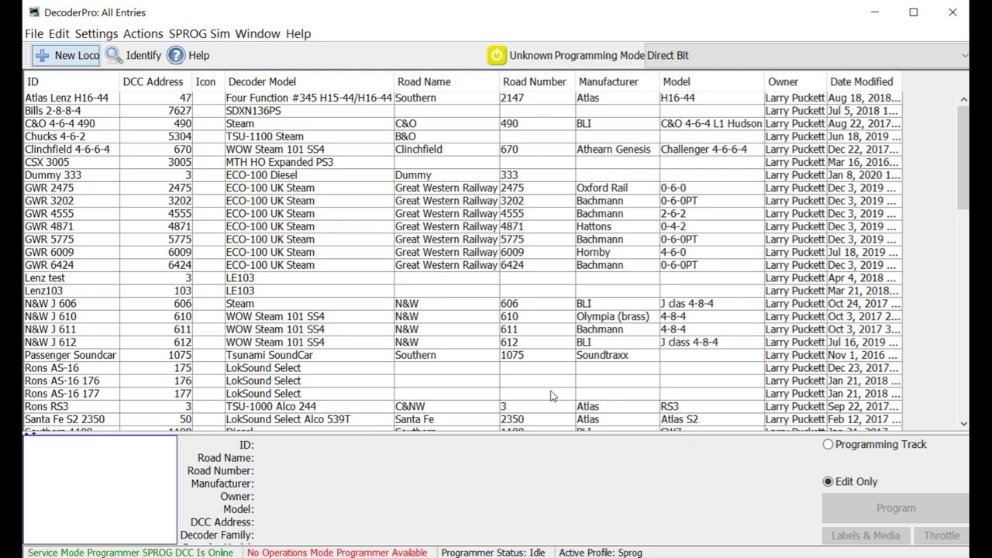
# Create a new loco with the SoundTraxx Econami Diesel ECO-PNP Diesel decoder and open its comprehensive programmer.
pyautogui.click(81, 56)
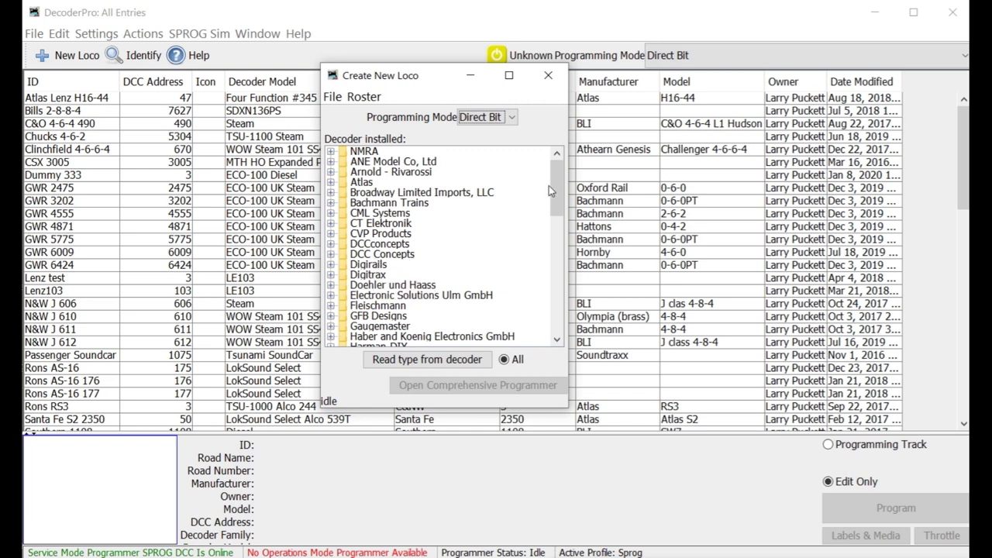
pyautogui.moveTo(556, 187); pyautogui.dragTo(563, 214)
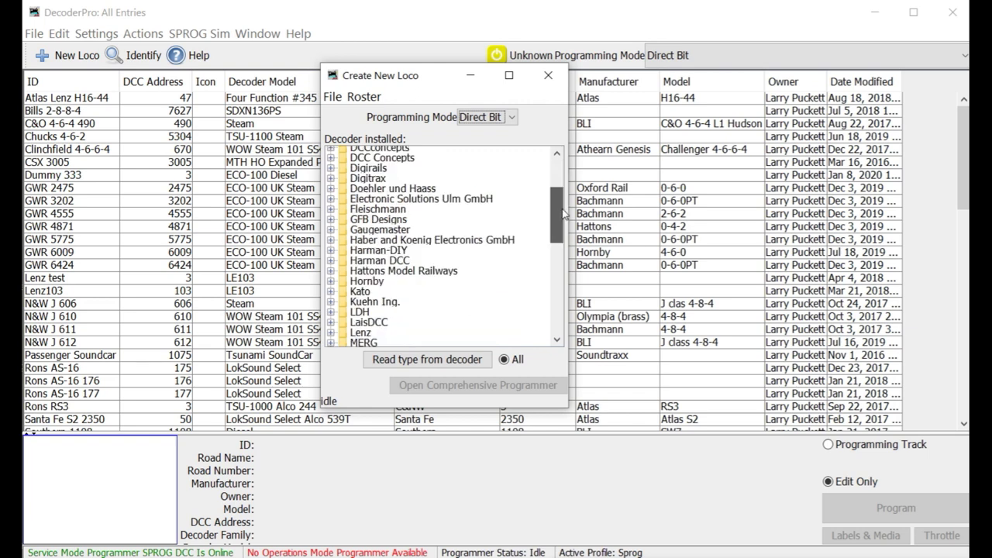
pyautogui.moveTo(563, 214); pyautogui.dragTo(559, 278)
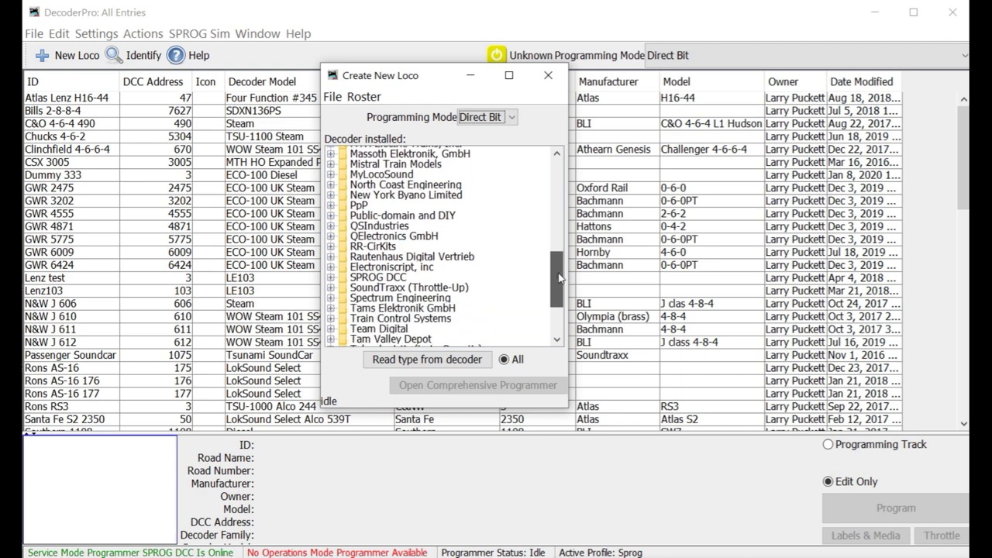
pyautogui.doubleClick(358, 288)
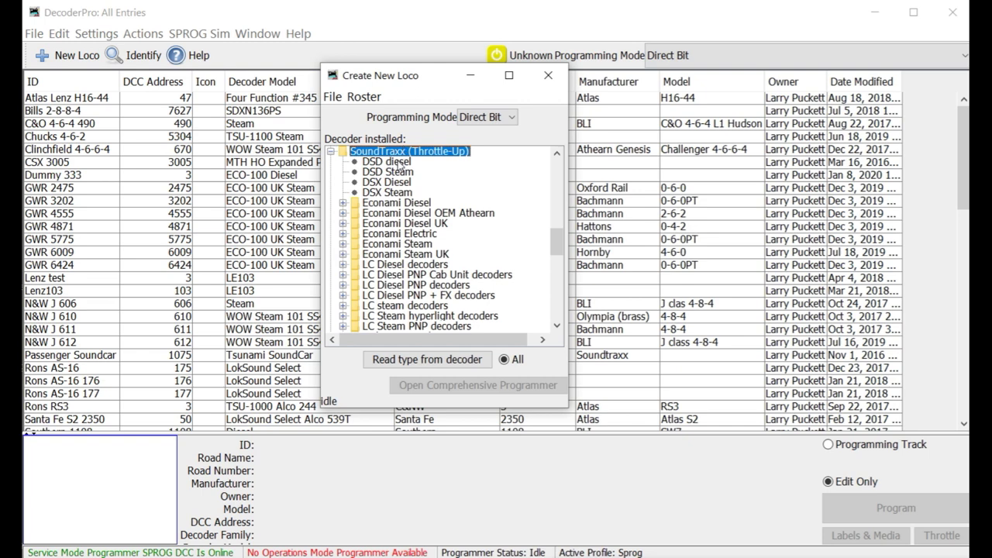
pyautogui.doubleClick(382, 204)
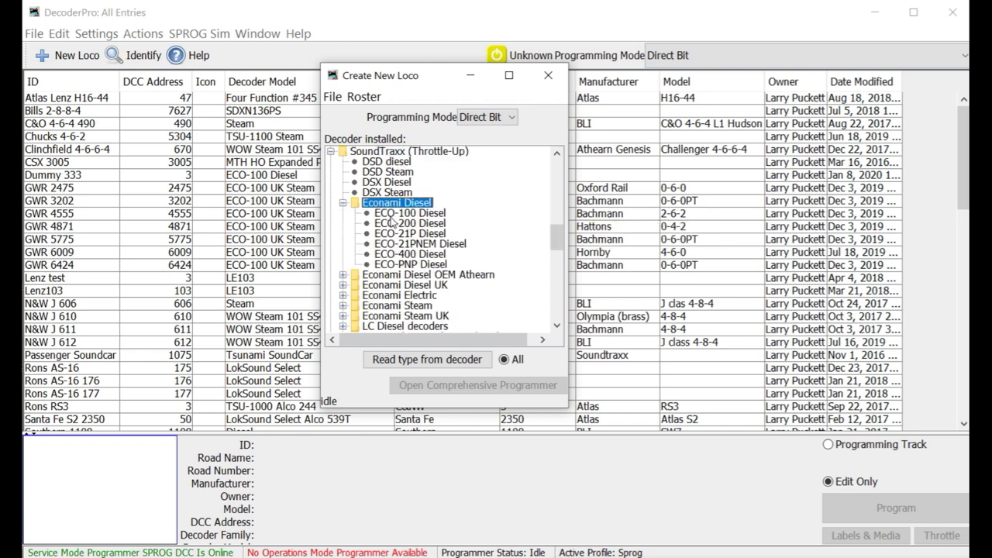
pyautogui.doubleClick(404, 266)
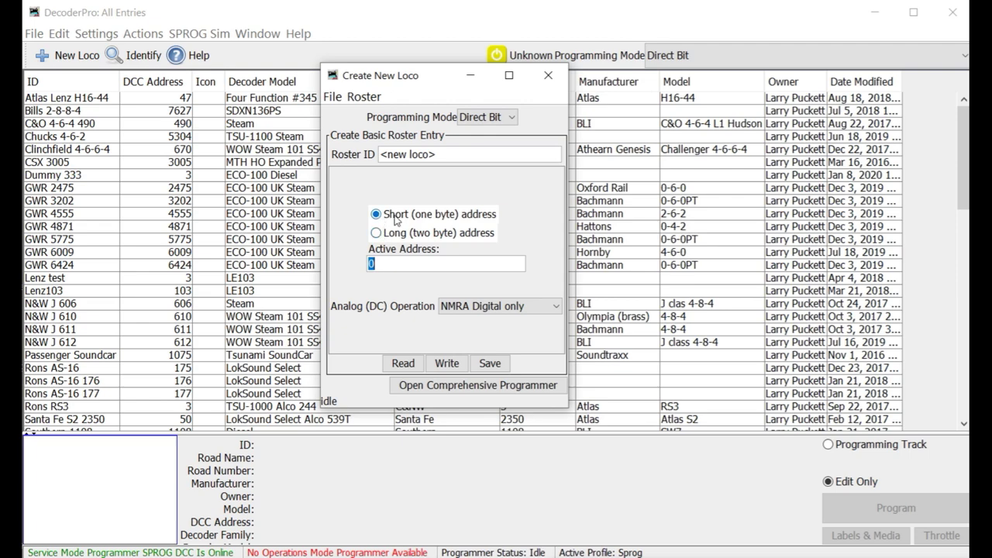
pyautogui.click(470, 385)
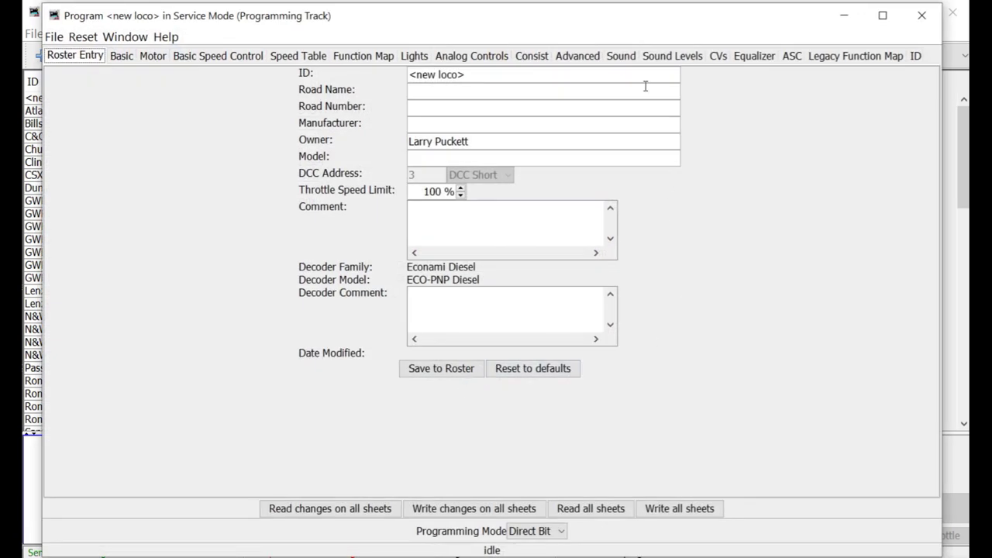
# Set the new loco's ID to Dummy 444 and save the entry to the roster.
pyautogui.moveTo(425, 16); pyautogui.dragTo(423, 22)
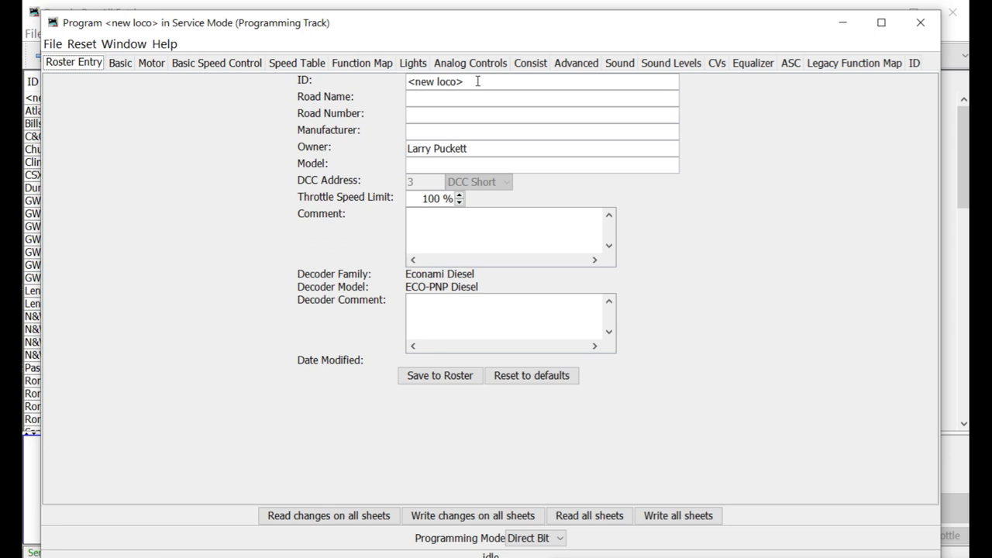
pyautogui.moveTo(476, 82); pyautogui.dragTo(377, 85)
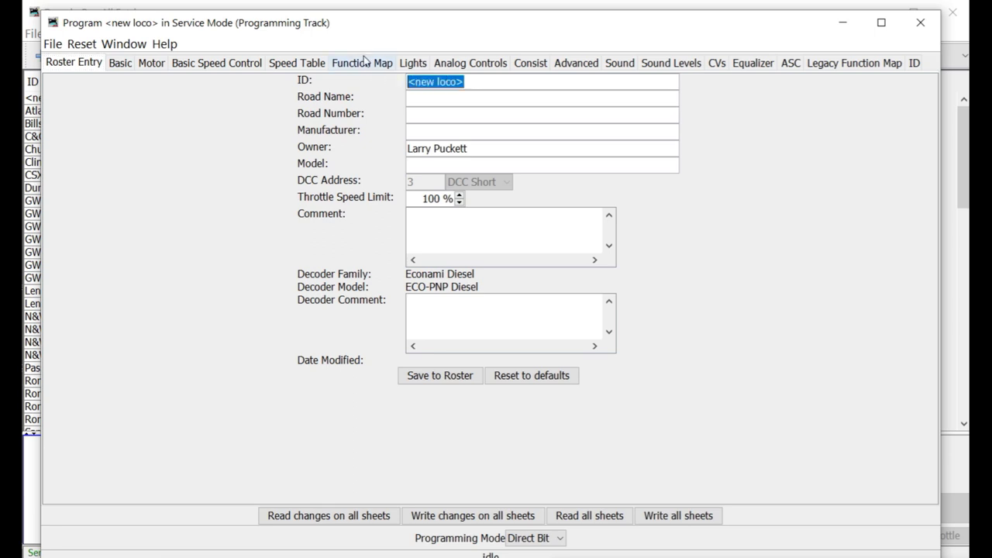
pyautogui.write('Dummy')
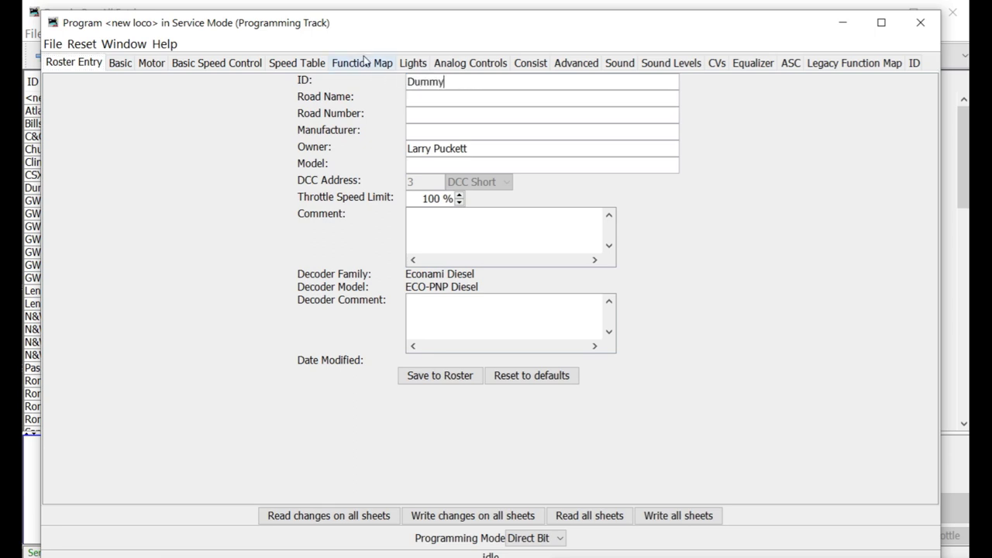
pyautogui.write(' 444')
pyautogui.click(411, 98)
pyautogui.click(417, 382)
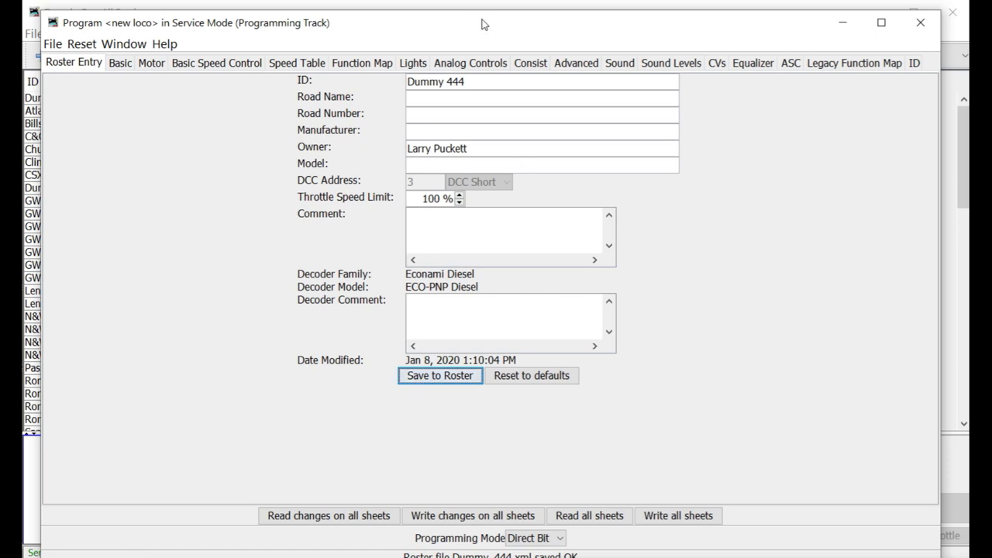
# Shrink the loco programming window and reposition it over the roster list.
pyautogui.moveTo(477, 27); pyautogui.dragTo(474, 17)
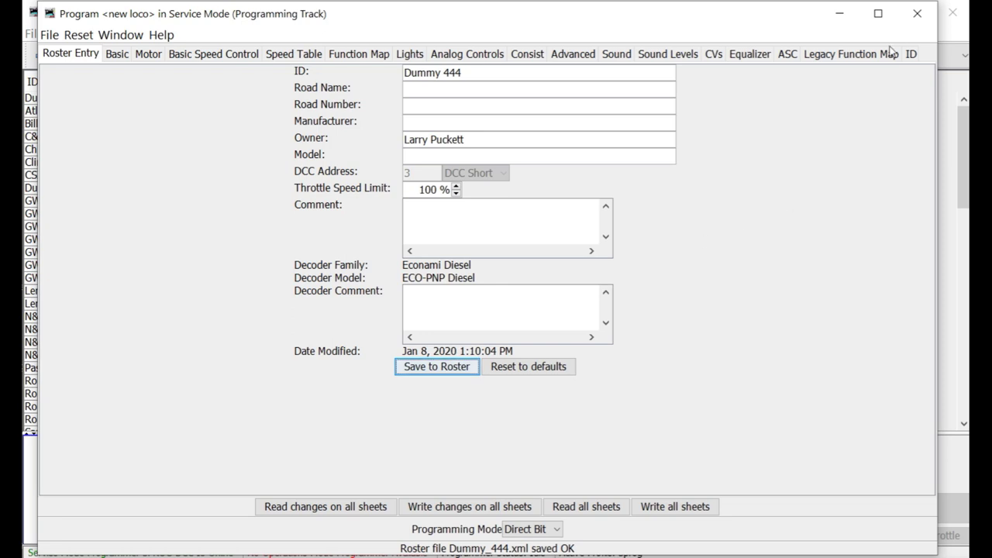
pyautogui.moveTo(783, 14); pyautogui.dragTo(807, 60)
pyautogui.moveTo(741, 62); pyautogui.dragTo(760, 34)
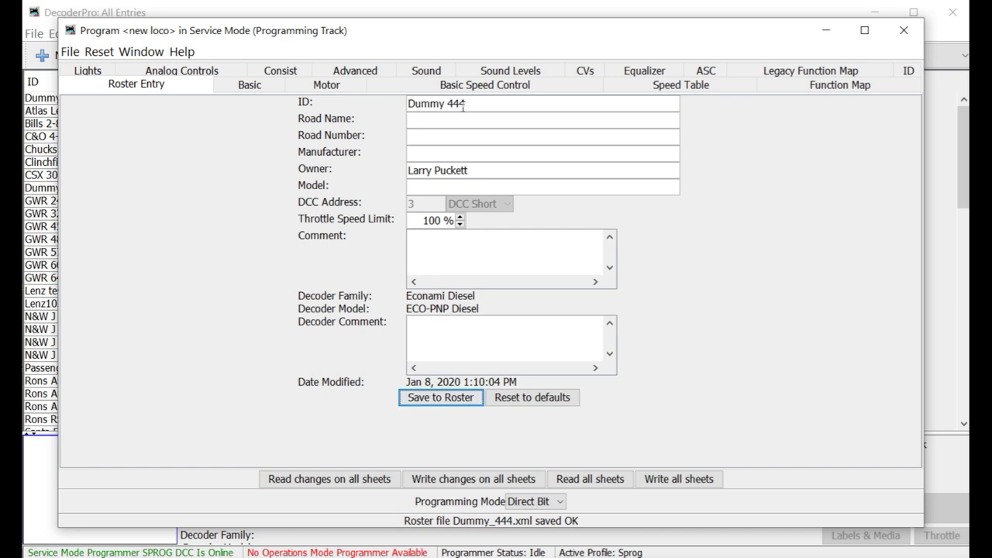
# Set the loco's extended address to 4444 in the basic settings and check CV17 and CV18 in the CV table.
pyautogui.click(248, 87)
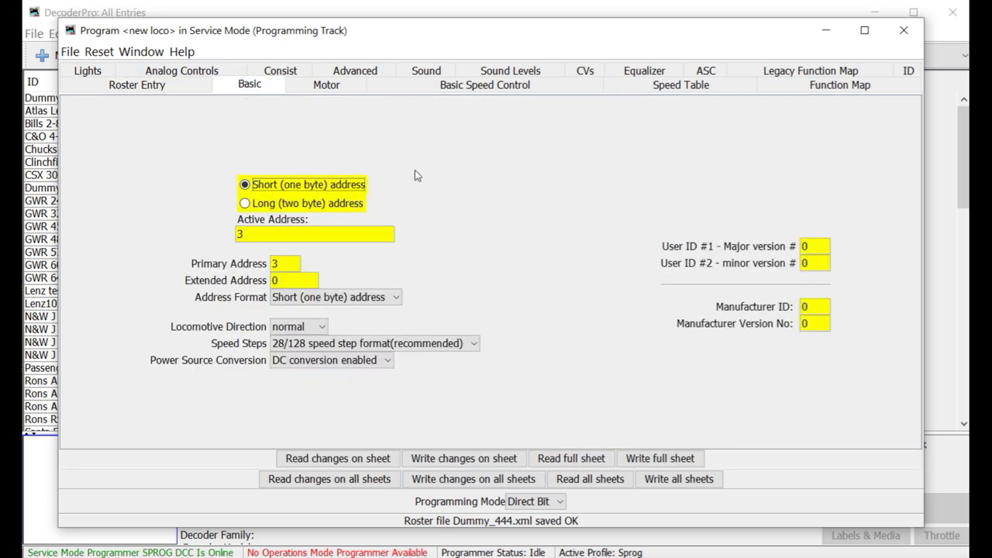
pyautogui.moveTo(286, 231)
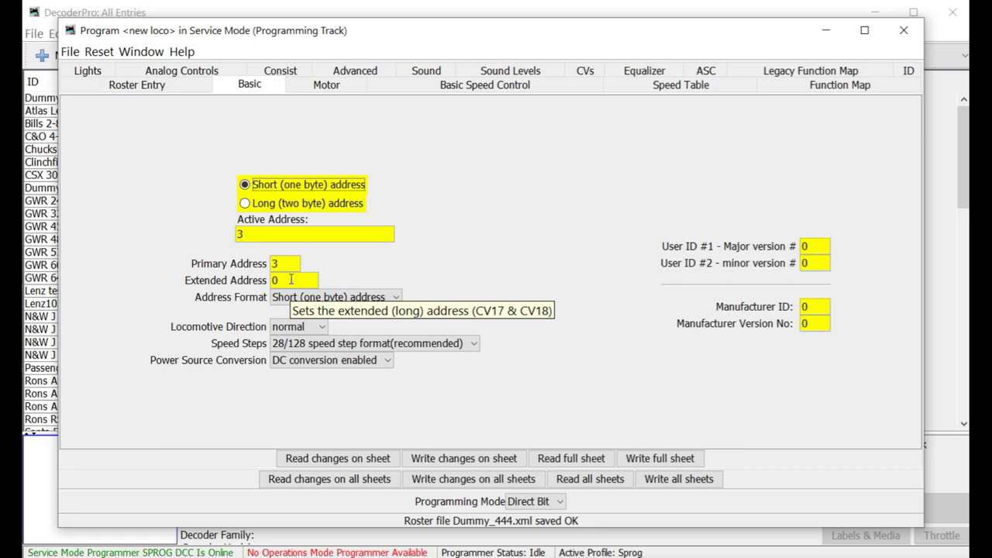
pyautogui.doubleClick(291, 280)
pyautogui.write('4444')
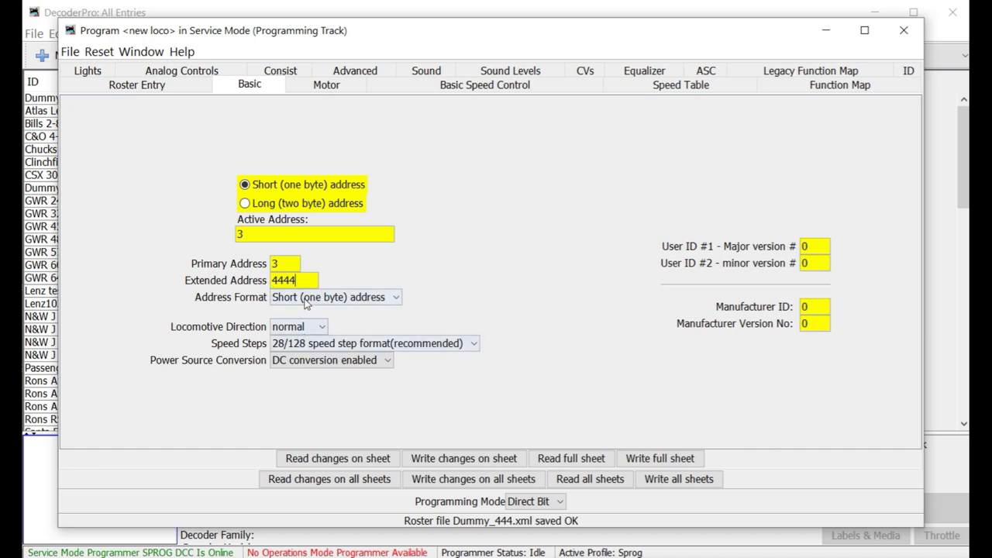
pyautogui.click(287, 269)
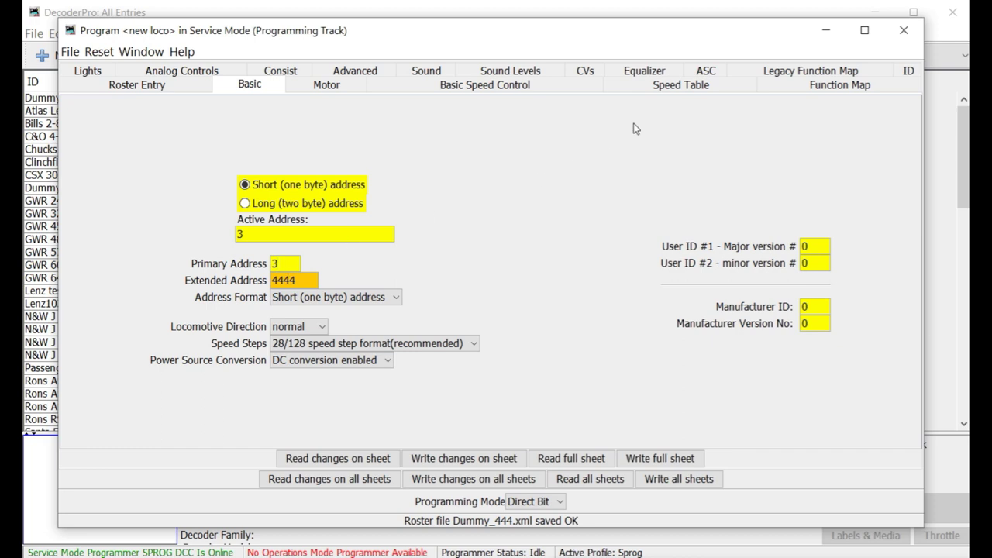
pyautogui.click(585, 71)
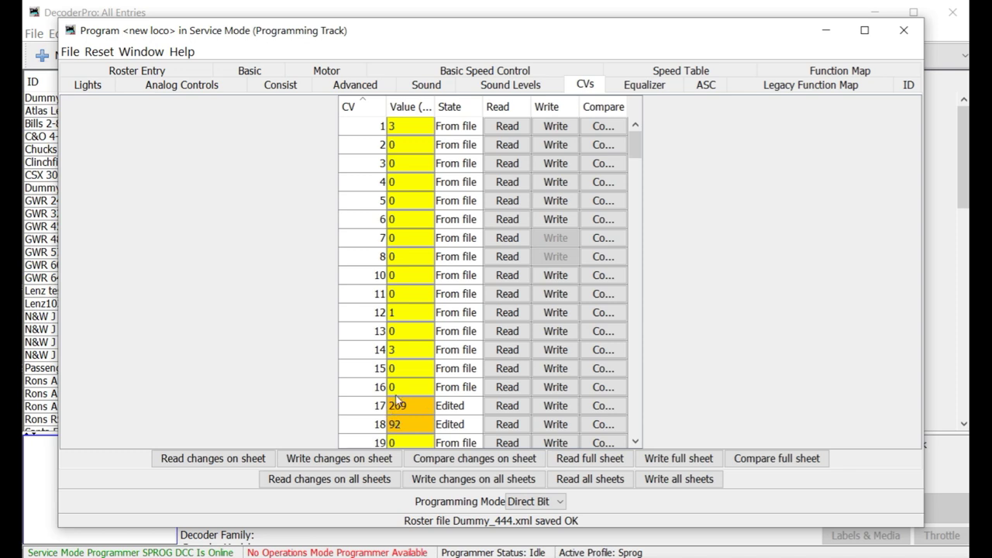
pyautogui.click(250, 73)
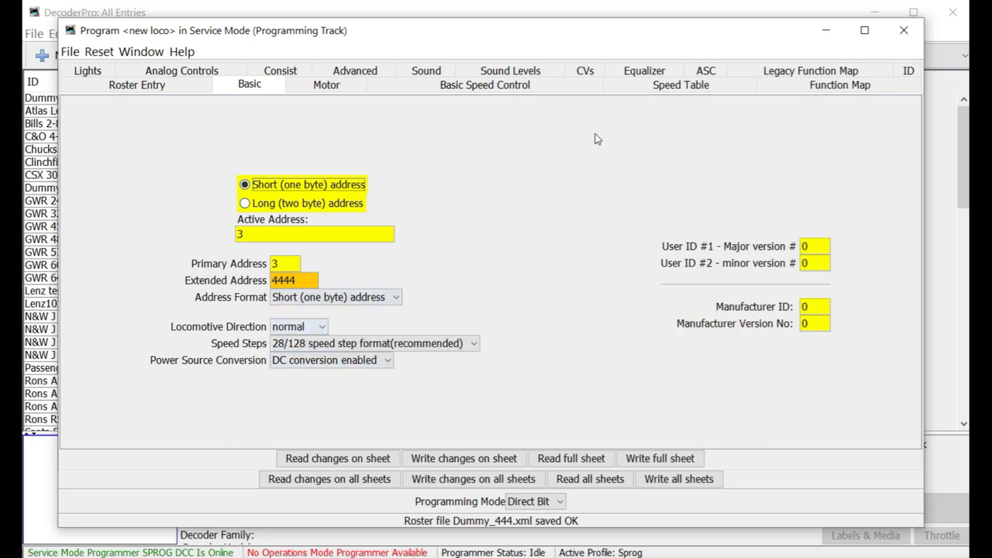
# Set the loco's power source conversion to NMRA Digital only, checking CV29 in the CV table before and after the change.
pyautogui.click(586, 70)
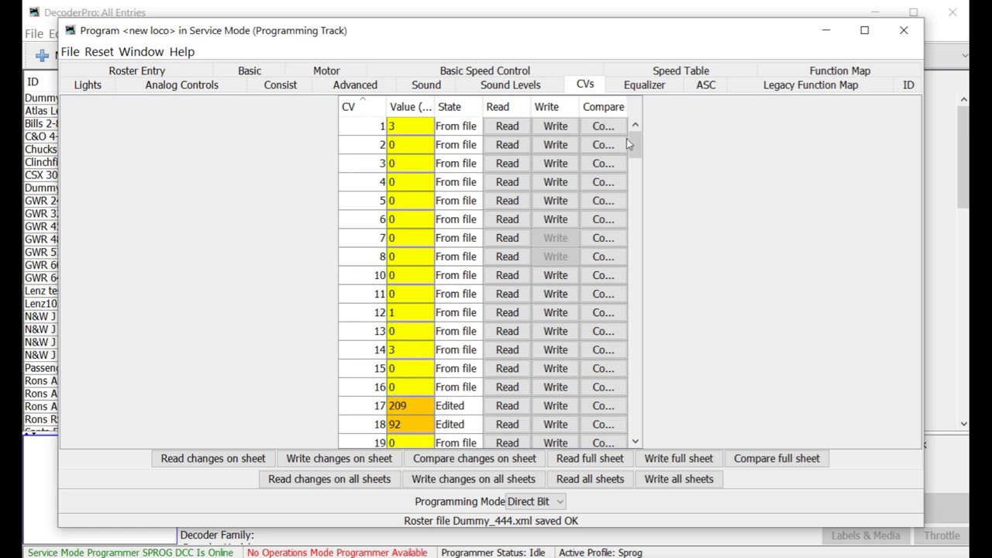
pyautogui.moveTo(630, 149); pyautogui.dragTo(617, 174)
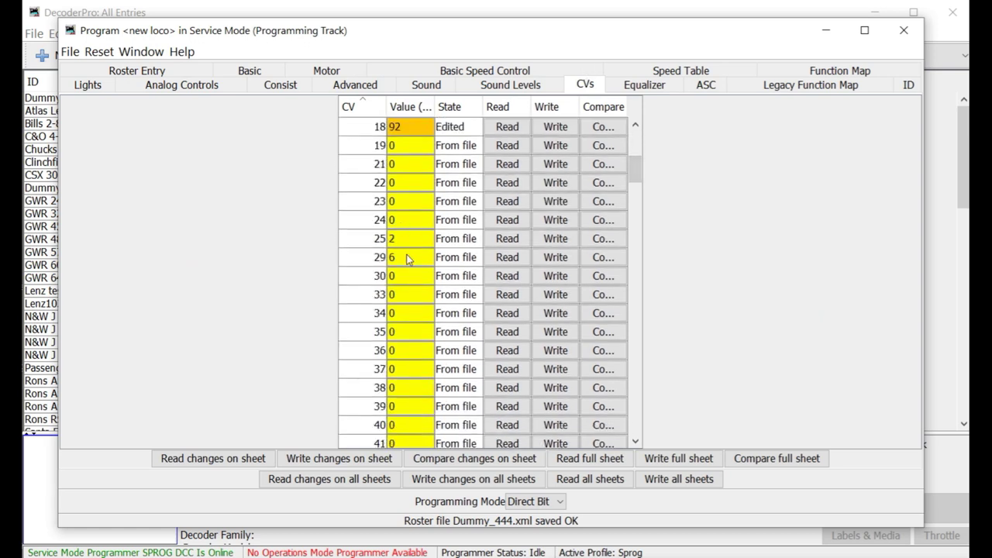
pyautogui.click(268, 72)
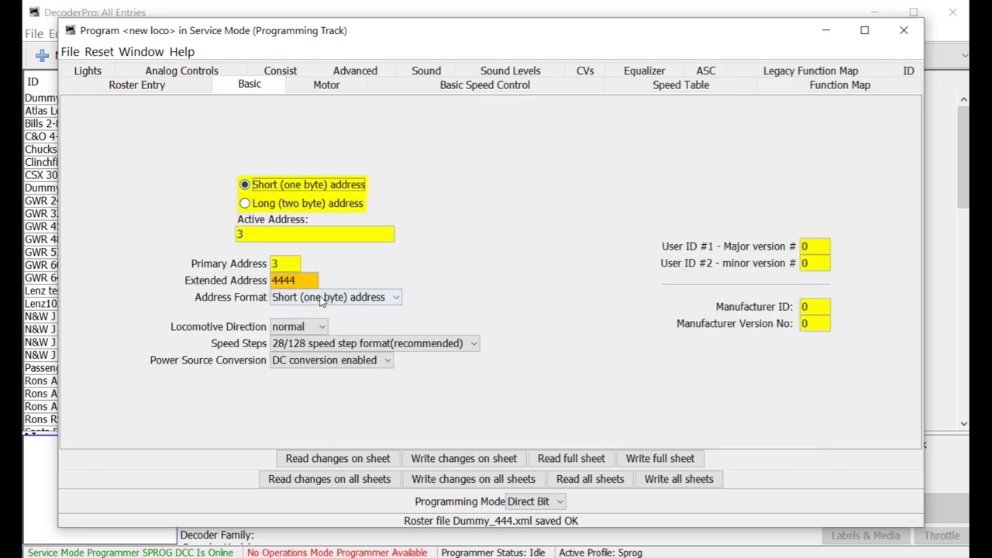
pyautogui.click(334, 361)
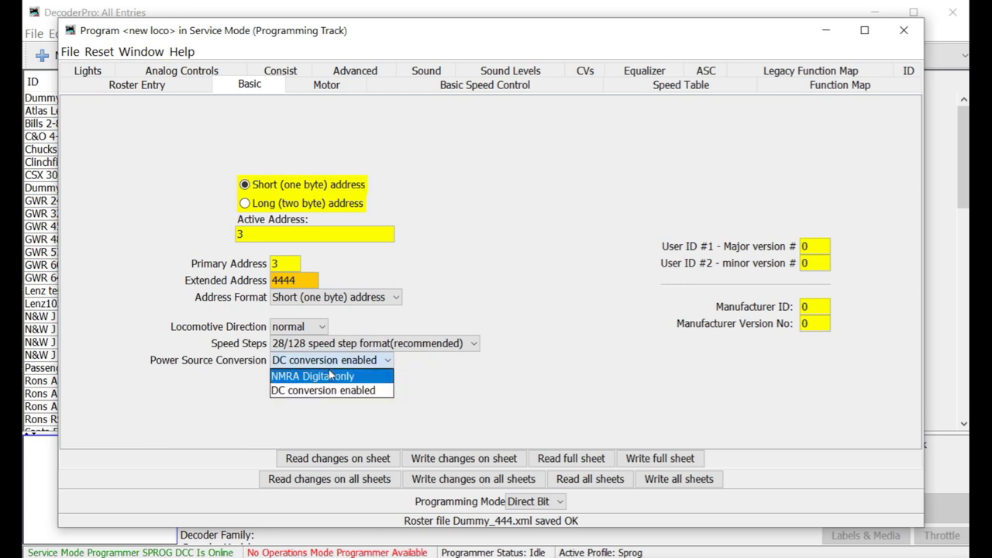
pyautogui.click(331, 376)
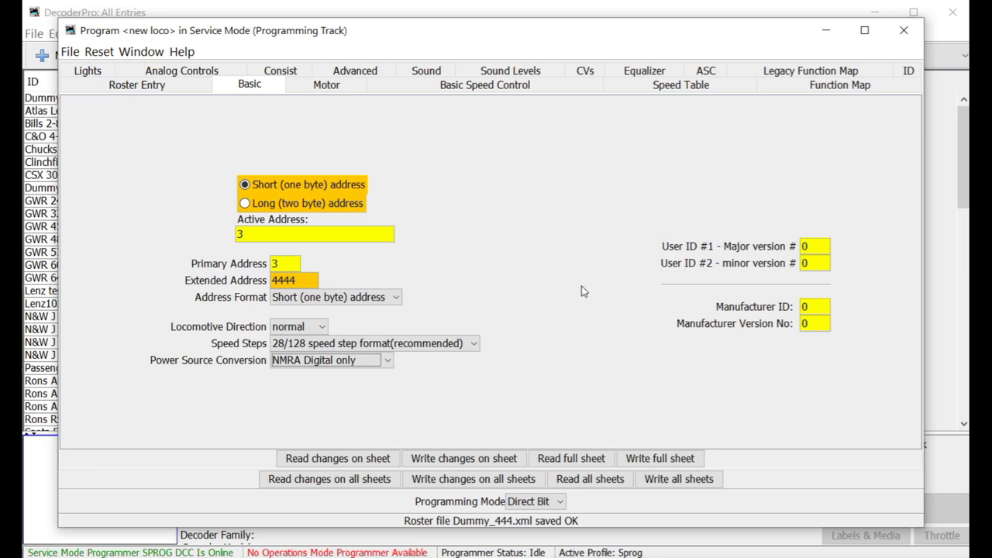
pyautogui.click(583, 72)
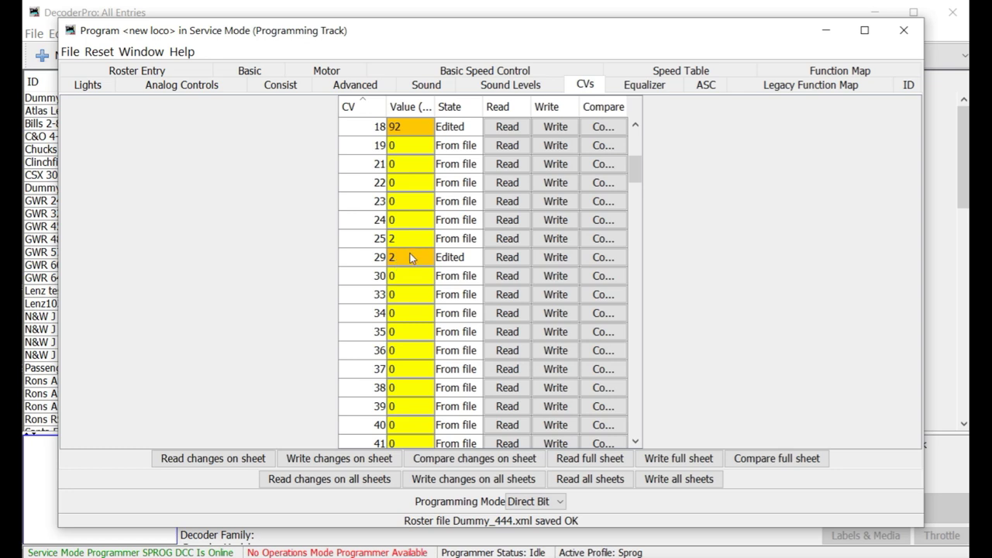
# Switch the loco to long (two byte) addressing in the basic settings and check CV29 in the CV table.
pyautogui.click(250, 71)
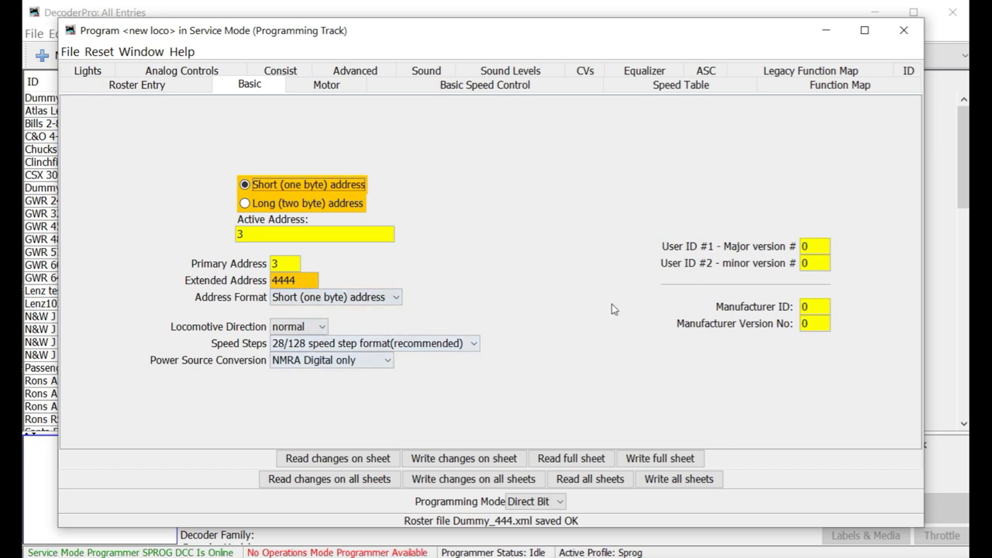
pyautogui.click(245, 204)
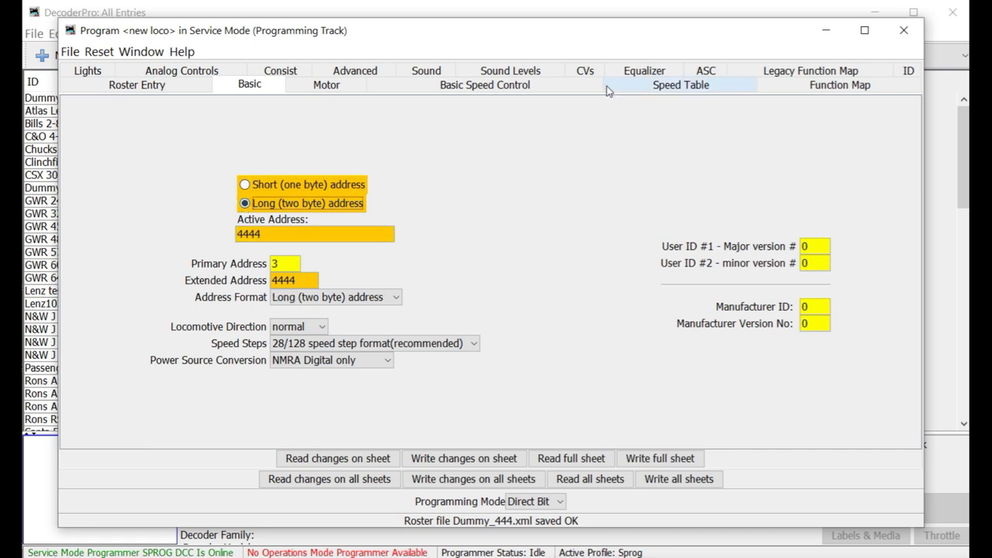
pyautogui.click(587, 71)
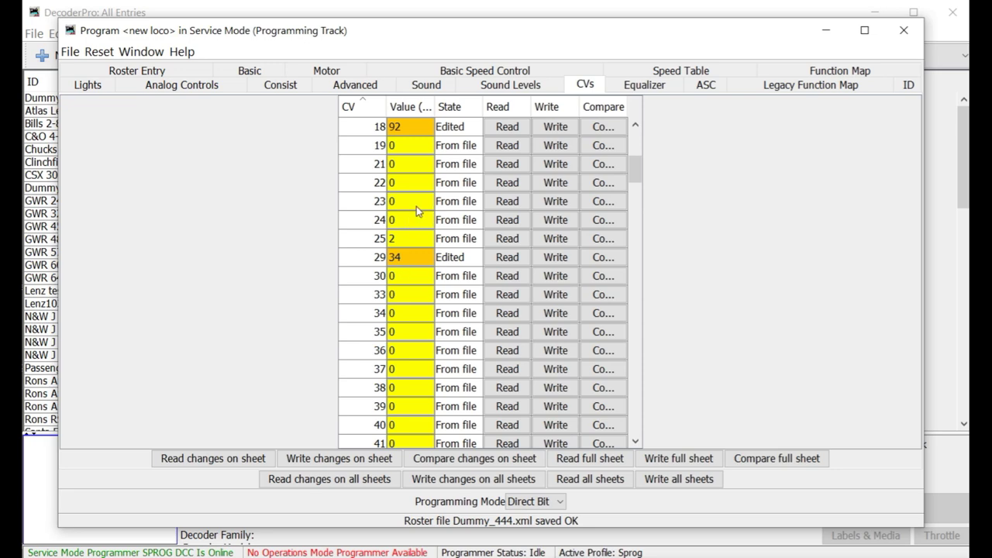
# Examine the consist settings, including the function response options for FL in Forward, and look through the higher-numbered CVs in the CV table.
pyautogui.click(273, 87)
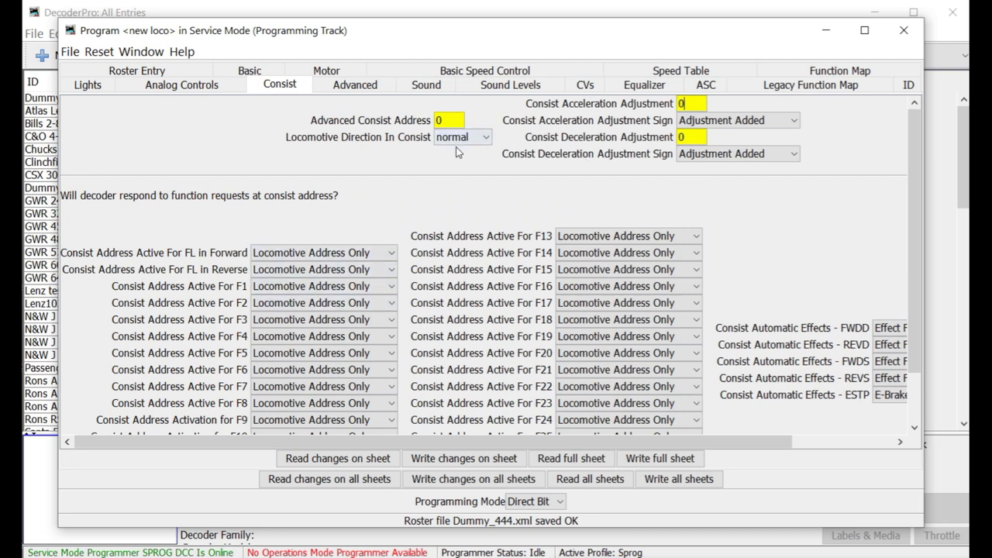
pyautogui.click(348, 256)
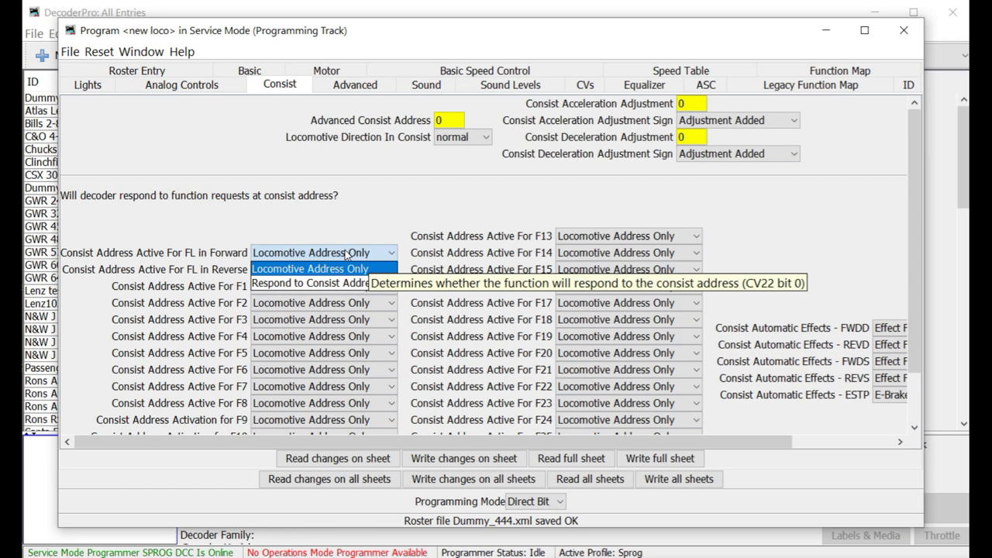
pyautogui.click(336, 272)
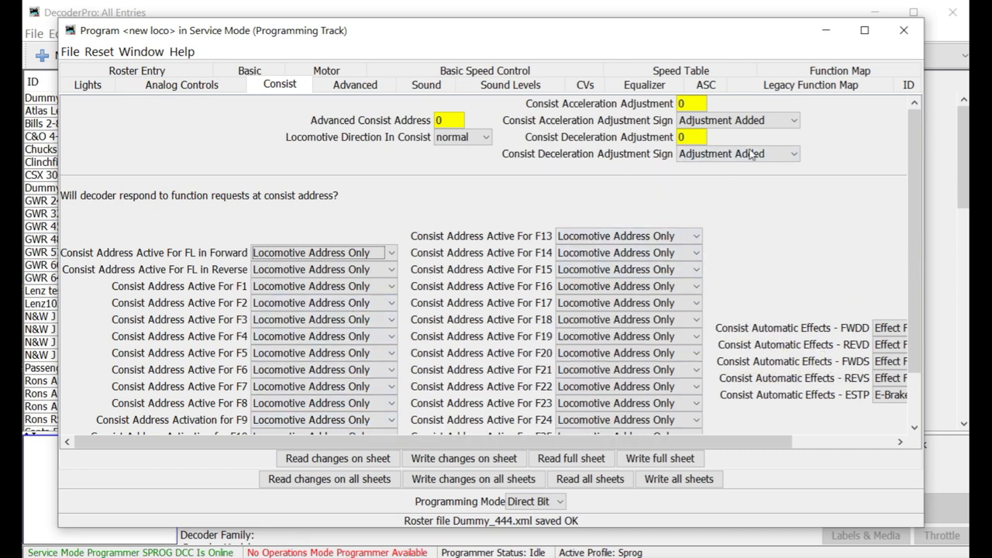
pyautogui.moveTo(913, 160); pyautogui.dragTo(910, 244)
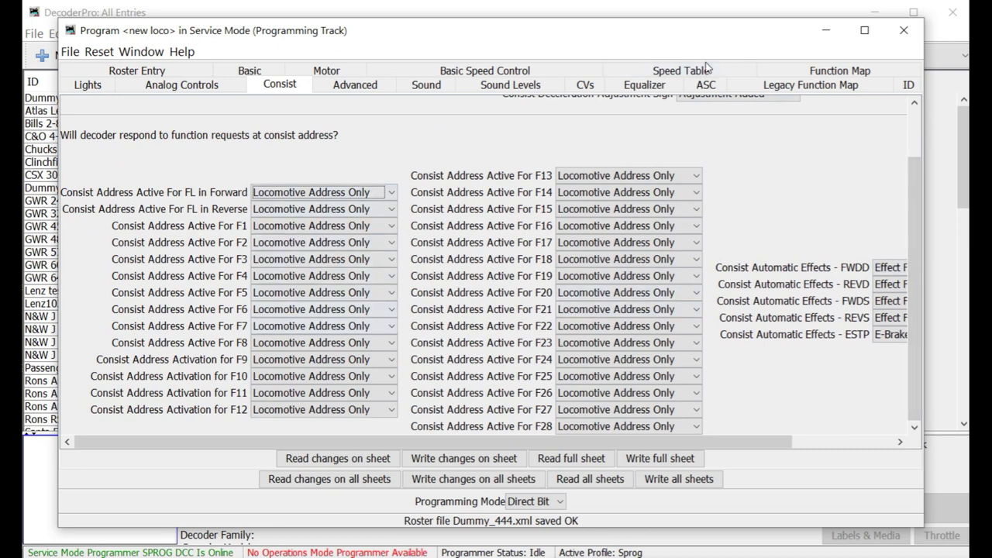
pyautogui.click(587, 88)
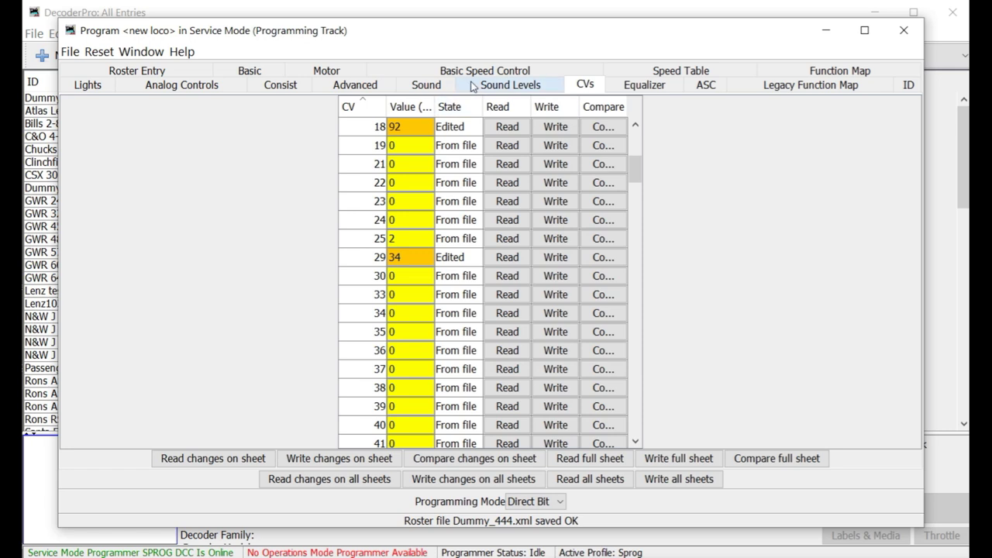
pyautogui.scroll(-15, 473, 232)
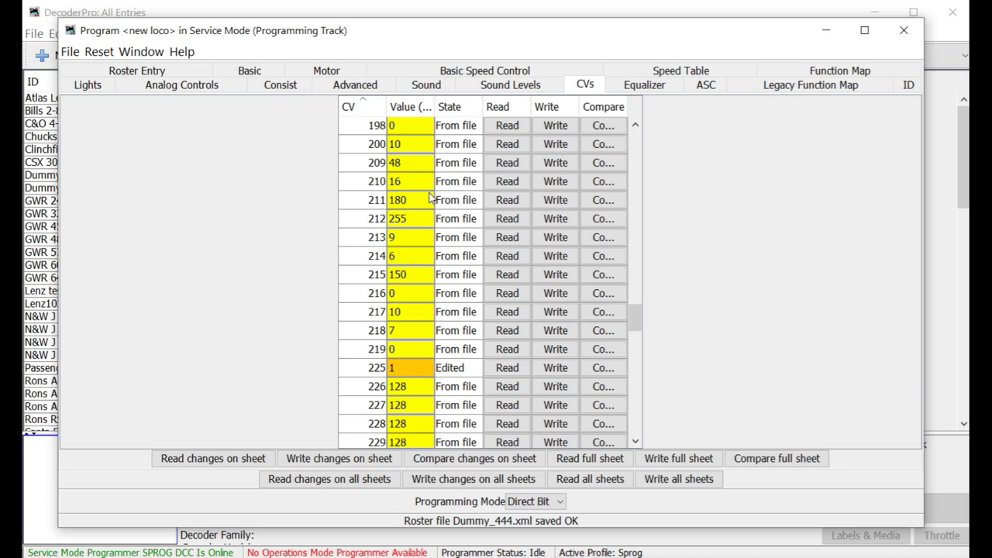
# Save the edited loco settings to the roster entry and close the loco programming window.
pyautogui.click(69, 52)
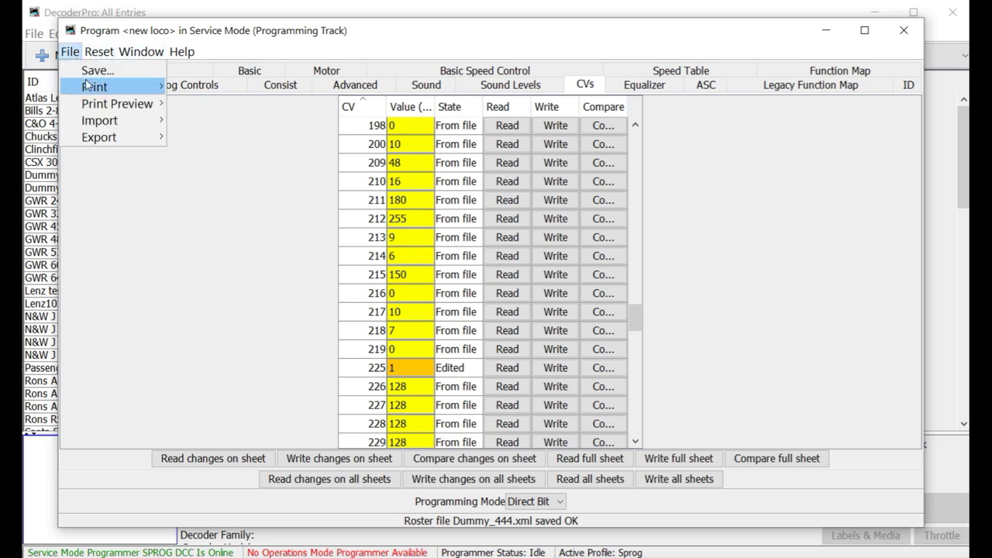
pyautogui.click(85, 70)
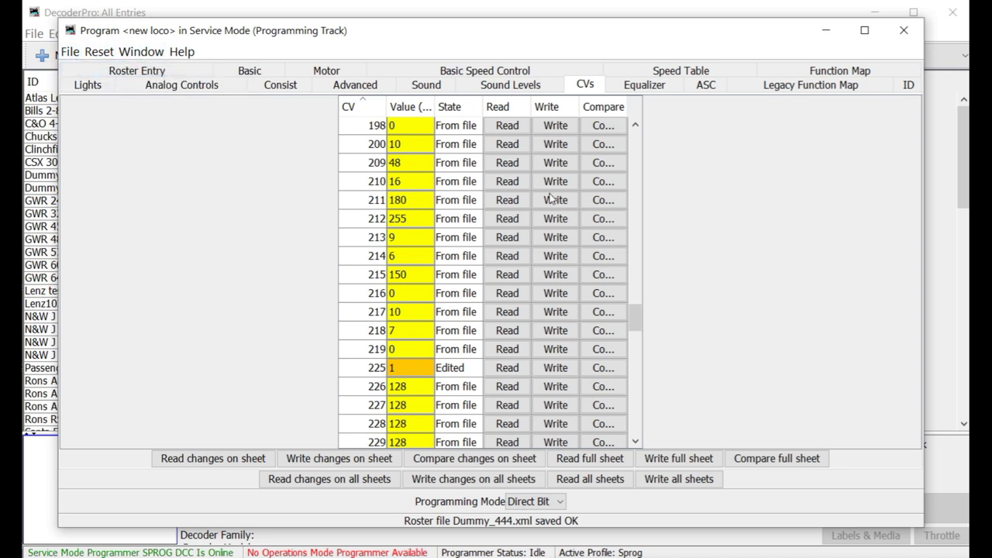
pyautogui.click(904, 32)
pyautogui.click(426, 340)
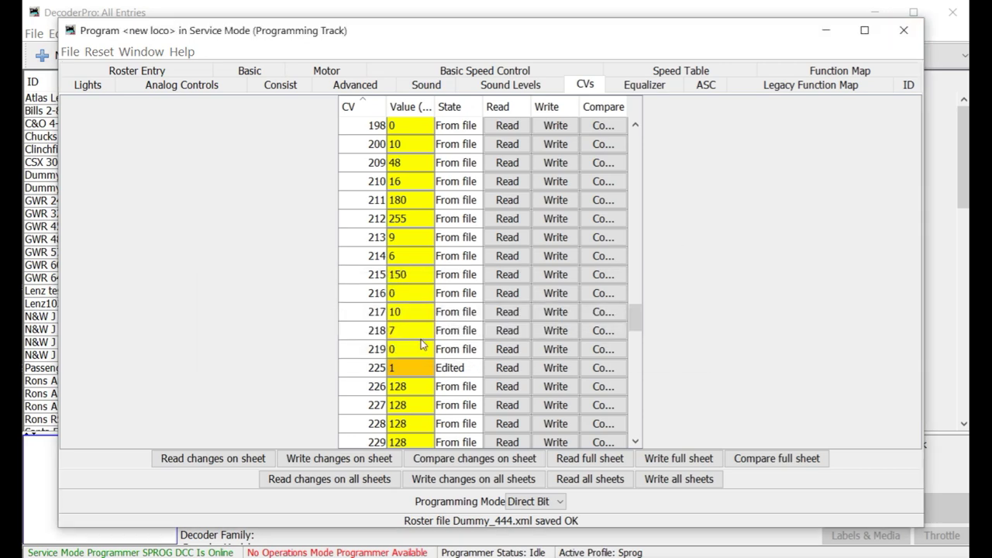
# Quit DecoderPro and confirm closing the program.
pyautogui.click(34, 33)
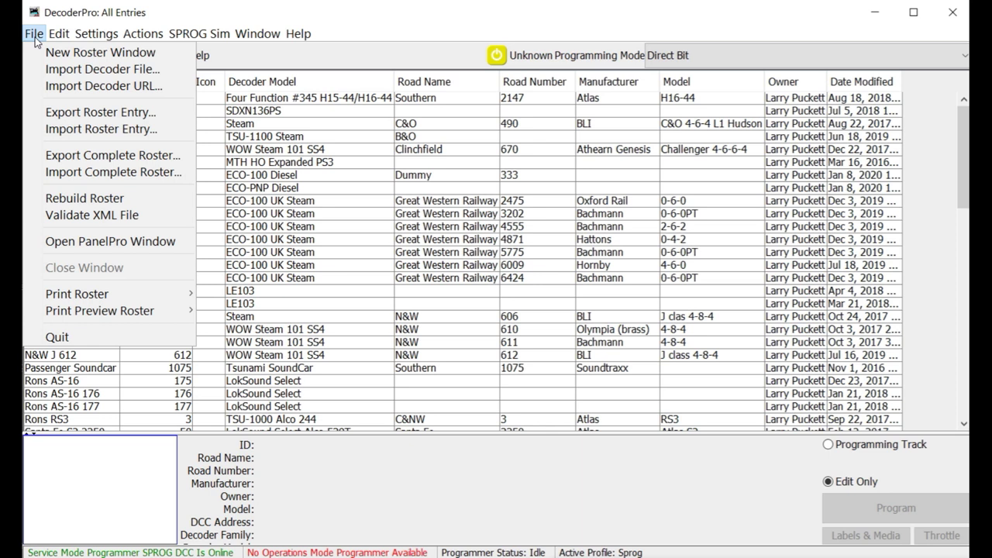
pyautogui.click(59, 338)
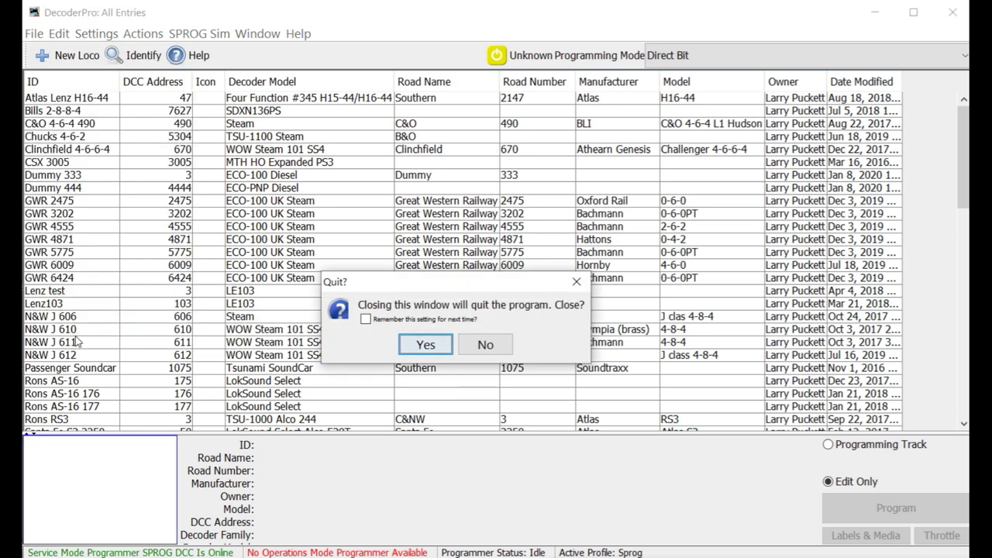
pyautogui.click(418, 346)
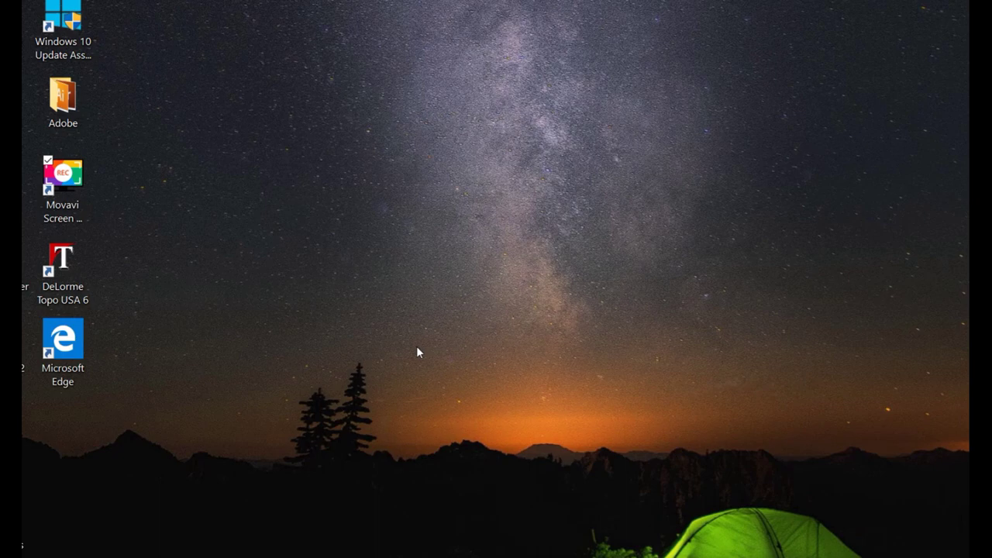